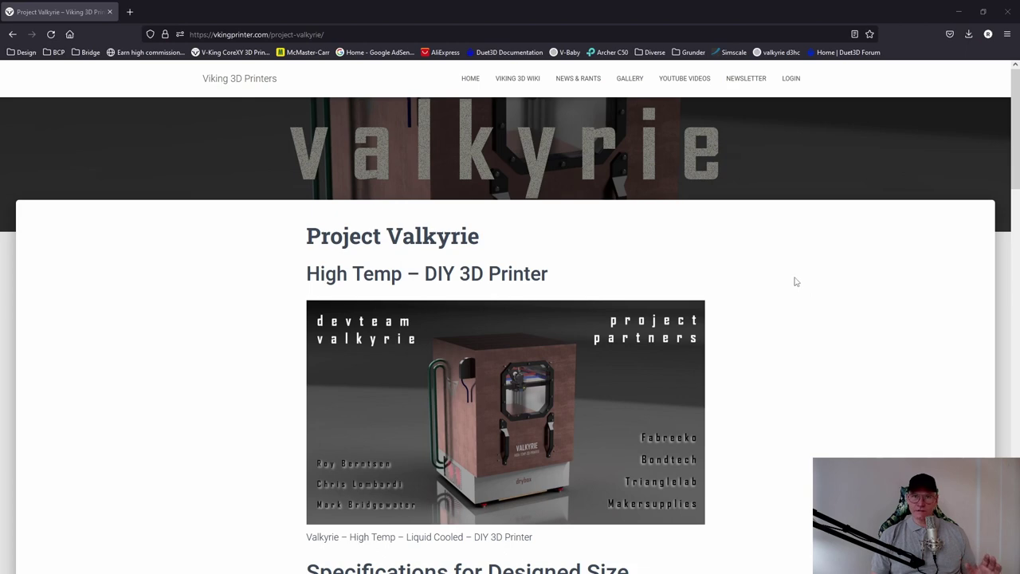
Step: Scroll the Project Valkyrie page to the Designed Size specifications and Valkyrie Main Features list
{"action": "scroll", "coordinate": [795, 281], "scroll_direction": "down", "scroll_amount": 2}
{"action": "scroll", "coordinate": [551, 460], "scroll_direction": "down", "scroll_amount": 4}
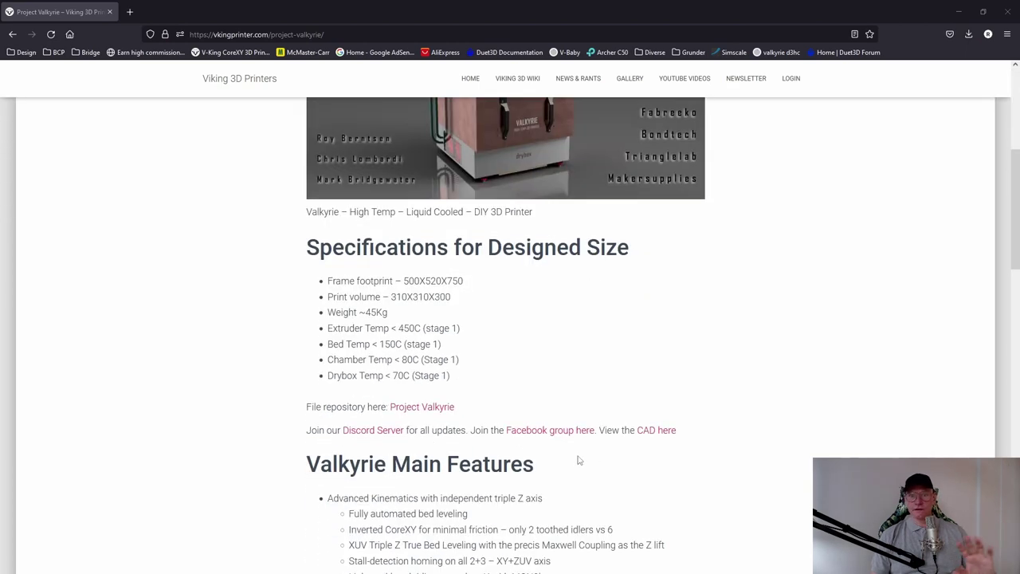
{"action": "scroll", "coordinate": [540, 440], "scroll_direction": "down", "scroll_amount": 3}
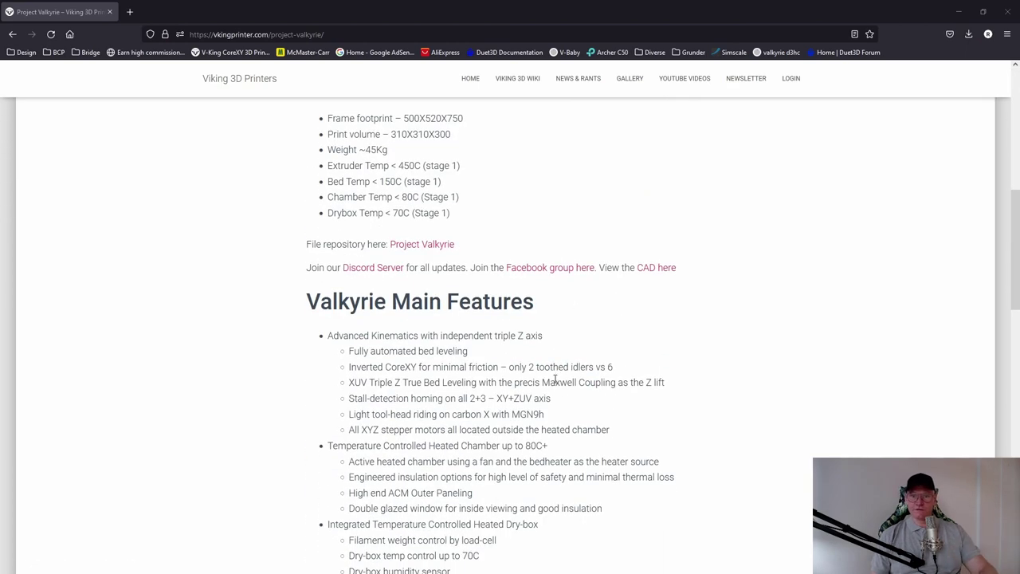
{"action": "scroll", "coordinate": [550, 369], "scroll_direction": "down", "scroll_amount": 3}
{"action": "scroll", "coordinate": [545, 377], "scroll_direction": "down", "scroll_amount": 2}
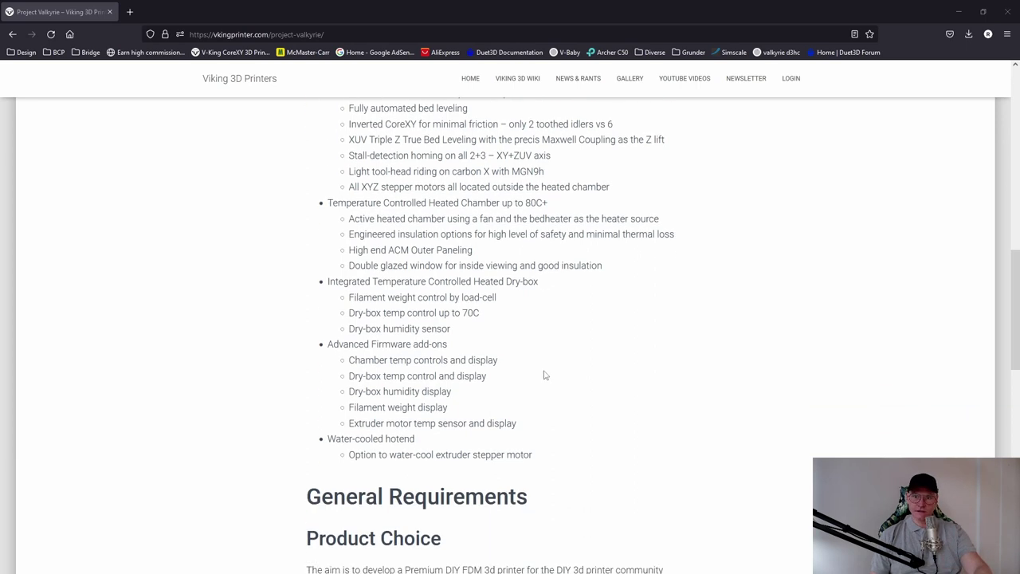
{"action": "scroll", "coordinate": [544, 375], "scroll_direction": "up", "scroll_amount": 2}
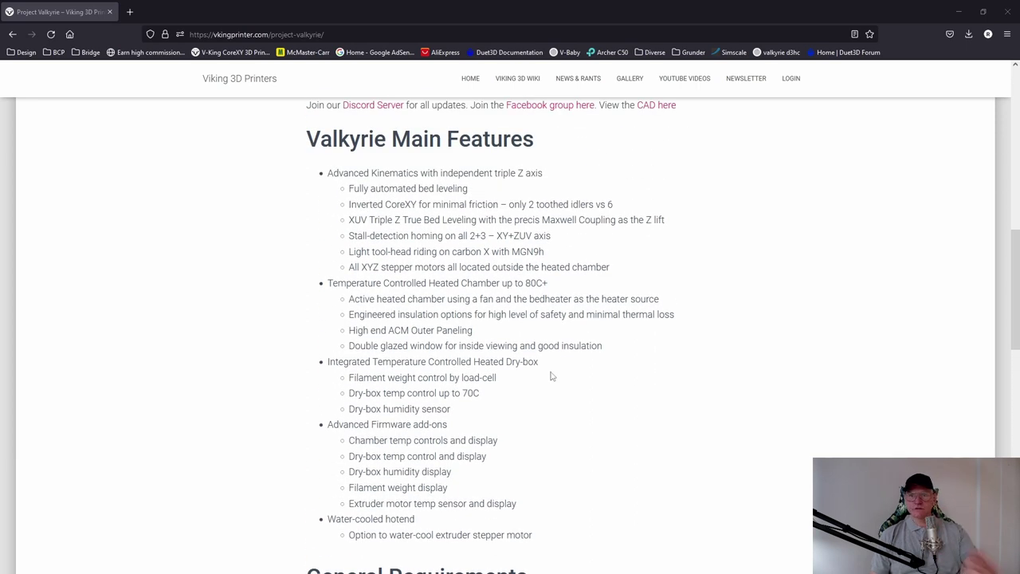
{"action": "scroll", "coordinate": [550, 376], "scroll_direction": "up", "scroll_amount": 5}
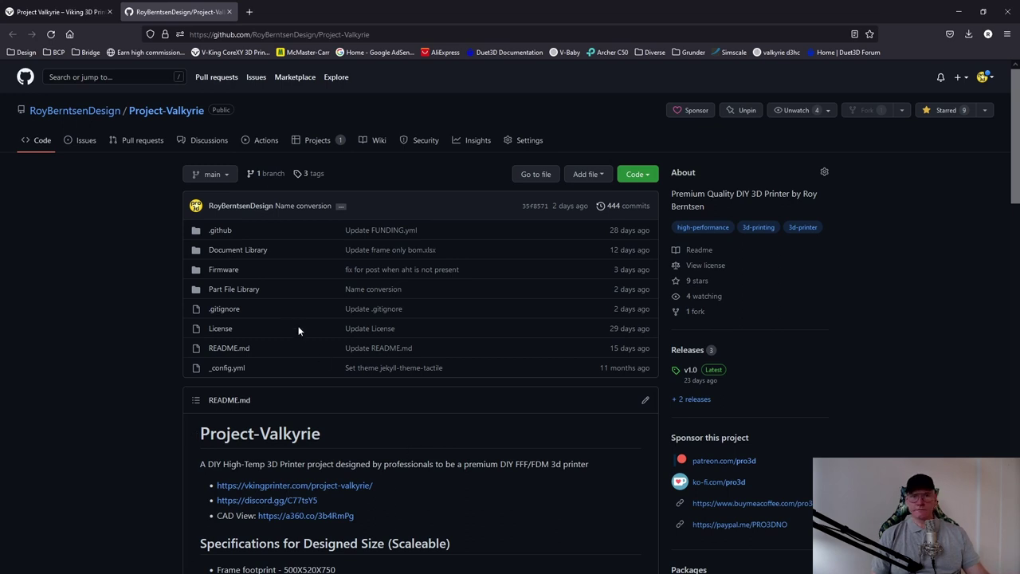
Step: Open Document Library, then Bill Of Materials, stepping back once and reopening the Bill Of Materials folder
{"action": "left_click", "coordinate": [251, 254]}
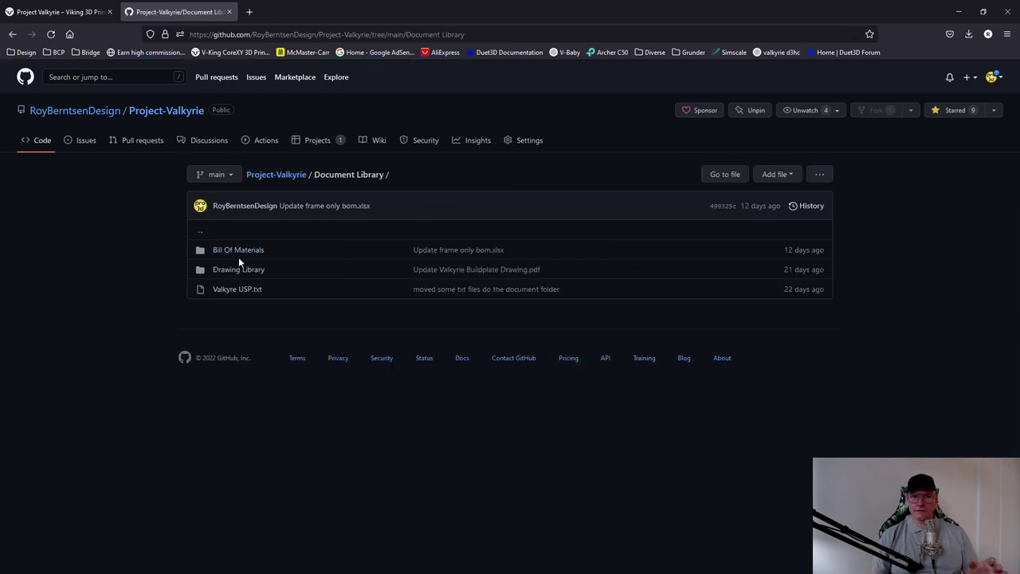
{"action": "left_click", "coordinate": [241, 252]}
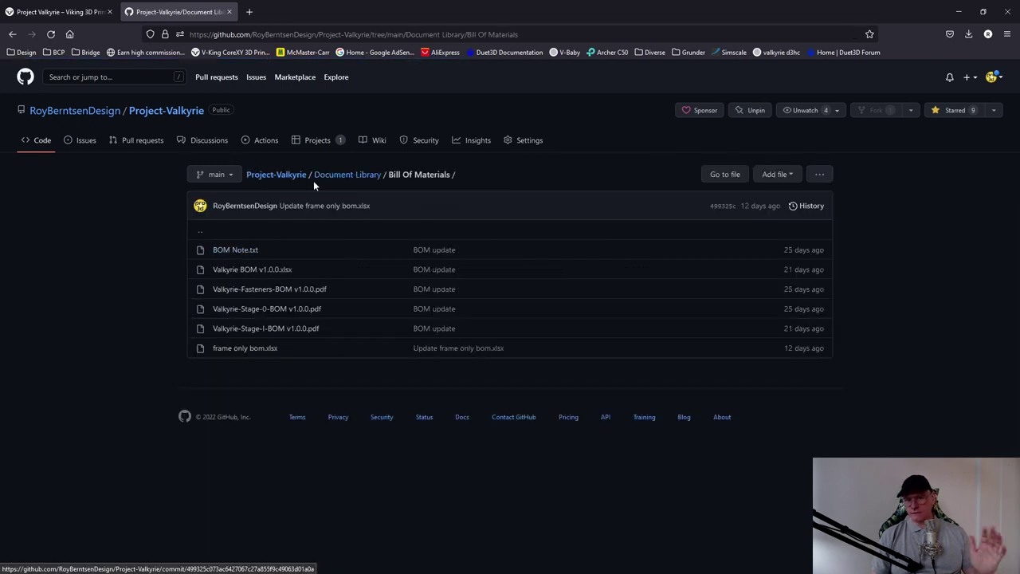
{"action": "left_click", "coordinate": [351, 175]}
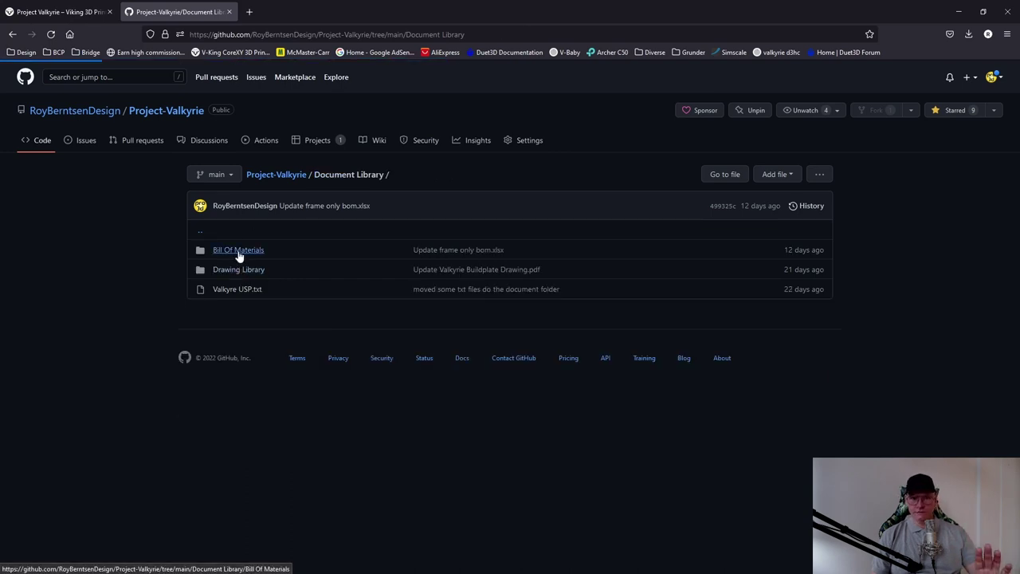
{"action": "left_click", "coordinate": [236, 252]}
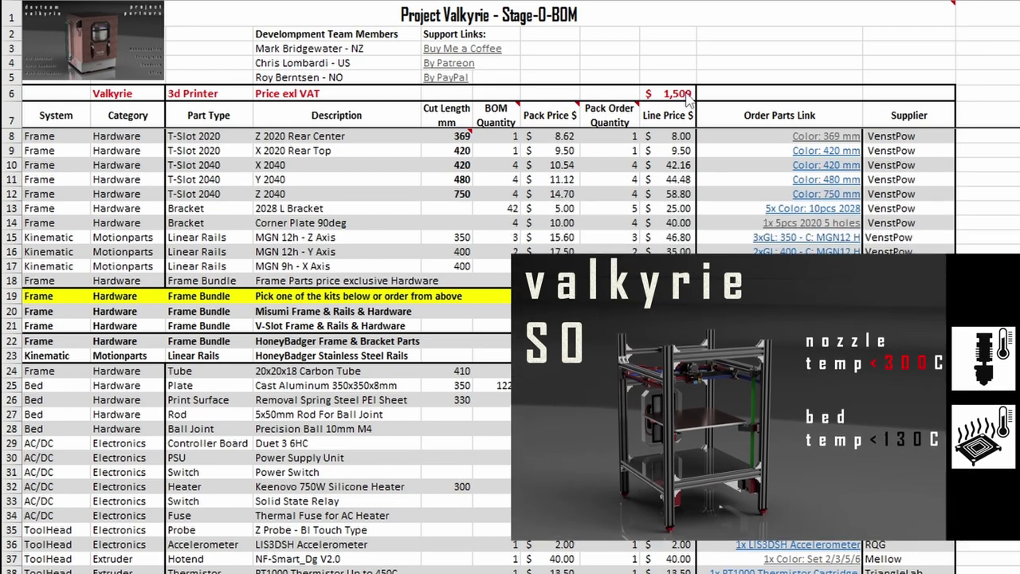
Step: Switch to the Valkyrie Stage-I sheet, totalling $1,898 with a $374 frame-parts subtotal
{"action": "left_click", "coordinate": [96, 559]}
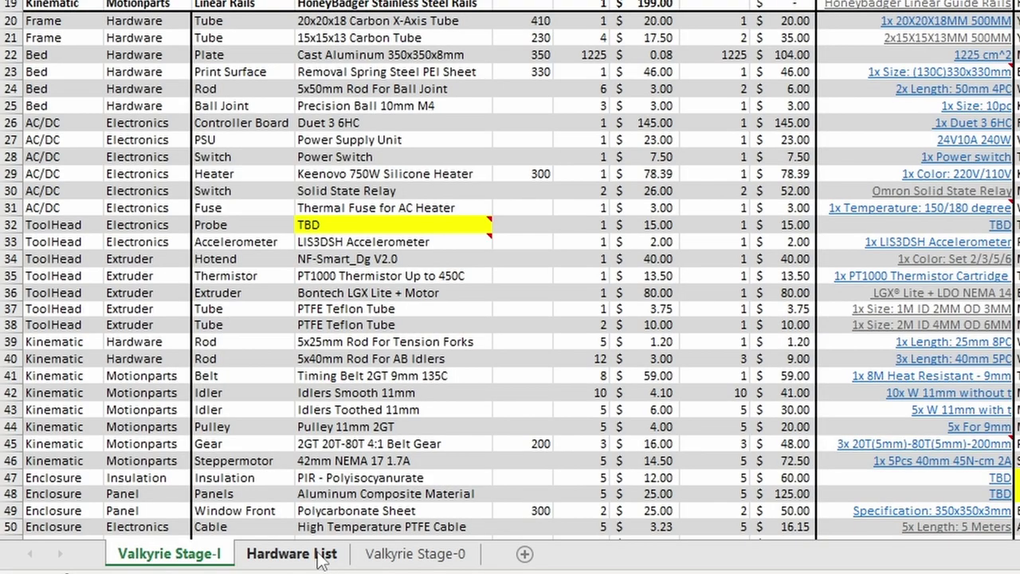
Step: Scroll through the $238 Hardware List fastener BOM sheet
{"action": "left_click", "coordinate": [321, 560]}
{"action": "scroll", "coordinate": [364, 369], "scroll_direction": "down", "scroll_amount": 3}
{"action": "scroll", "coordinate": [364, 372], "scroll_direction": "up", "scroll_amount": 3}
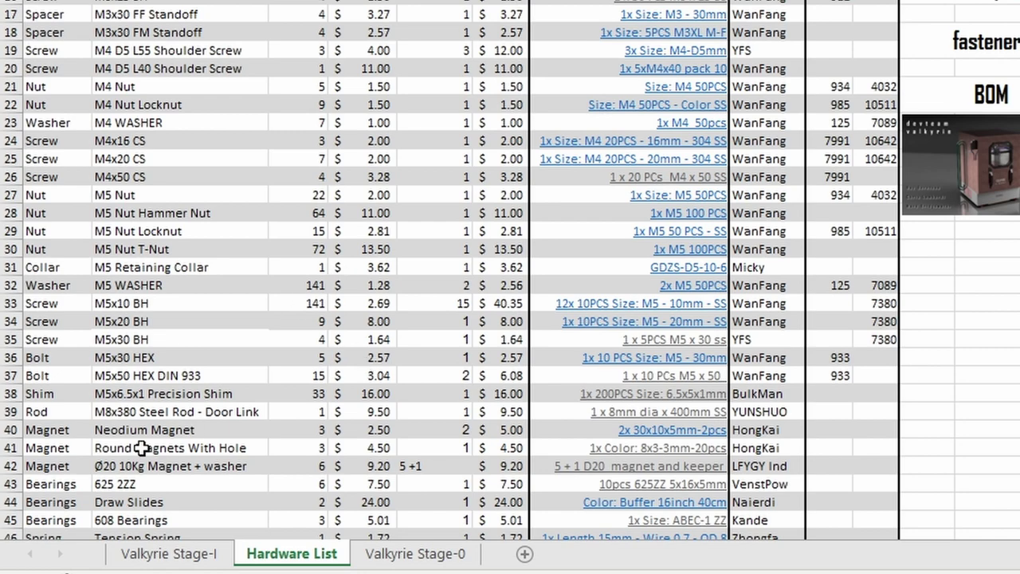
{"action": "scroll", "coordinate": [154, 450], "scroll_direction": "down", "scroll_amount": 3}
{"action": "scroll", "coordinate": [357, 205], "scroll_direction": "up", "scroll_amount": 3}
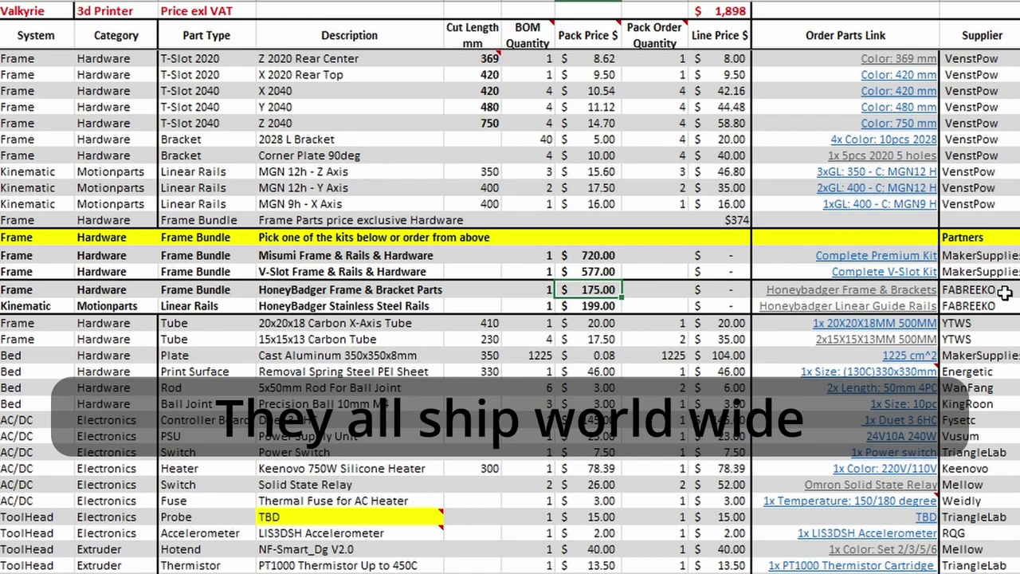
Step: Select the HoneyBadger Frame & Bracket Parts and Stainless Steel Rails pack prices
{"action": "key", "text": "Left"}
{"action": "key", "text": "Left"}
{"action": "key", "text": "Left"}
{"action": "key", "text": "Down"}
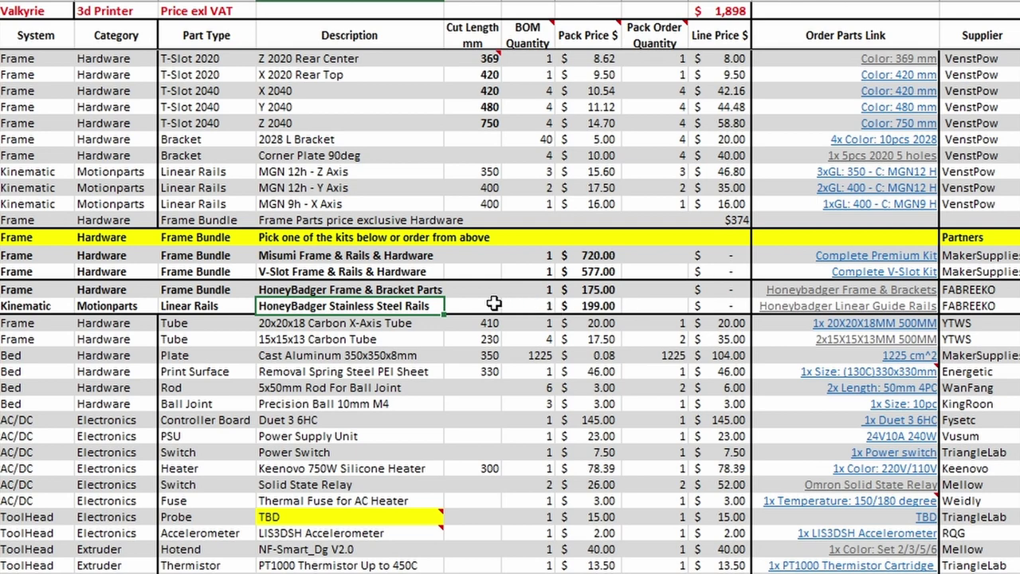
{"action": "left_click_drag", "start_coordinate": [590, 290], "coordinate": [600, 307]}
{"action": "key", "text": "ctrl+v"}
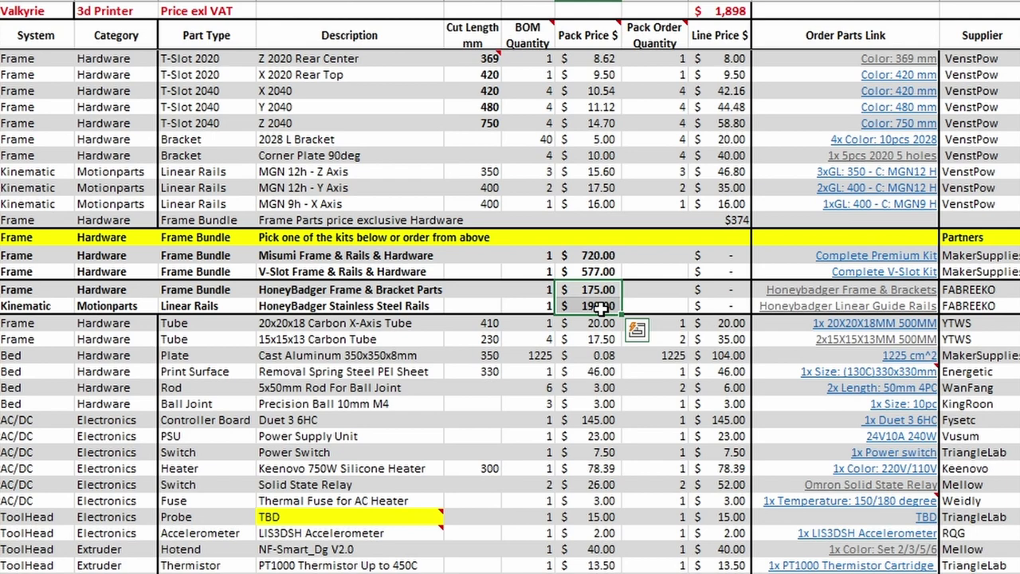
Step: Compare the Misumi 720.00 and V-Slot 577.00 kit prices with the HoneyBadger kit's quantity
{"action": "left_click", "coordinate": [330, 252]}
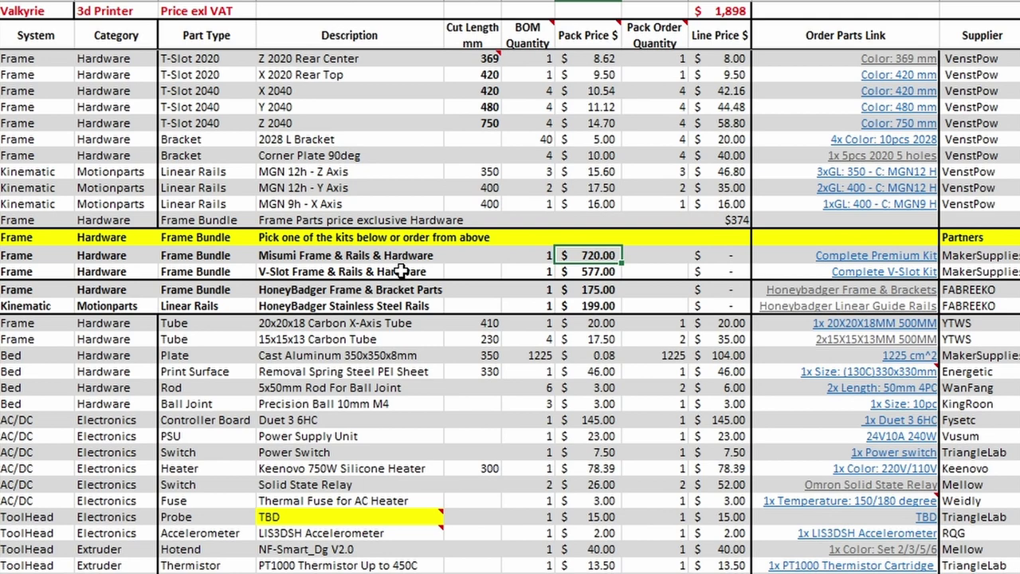
{"action": "key", "text": "Down"}
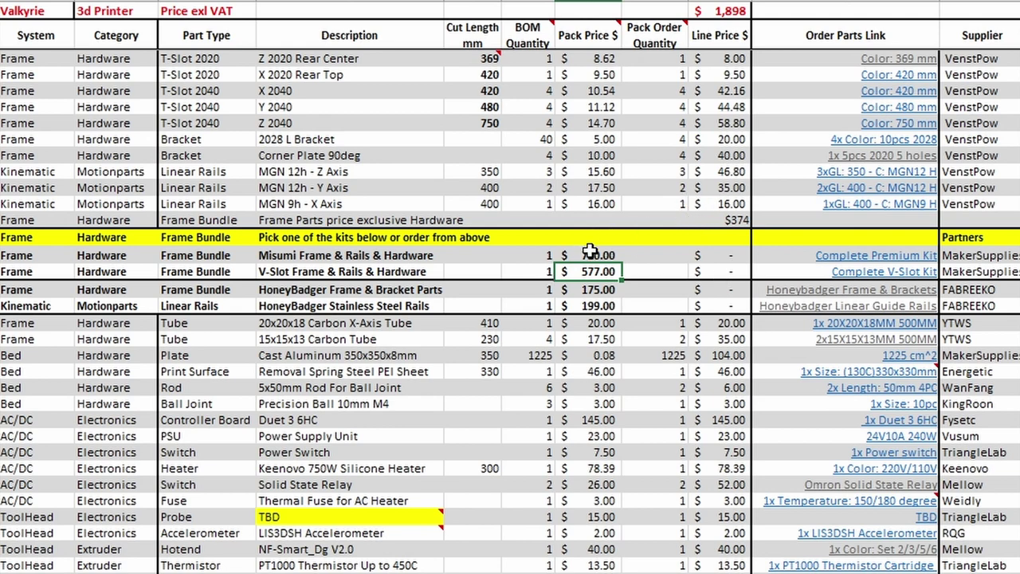
{"action": "left_click", "coordinate": [534, 292]}
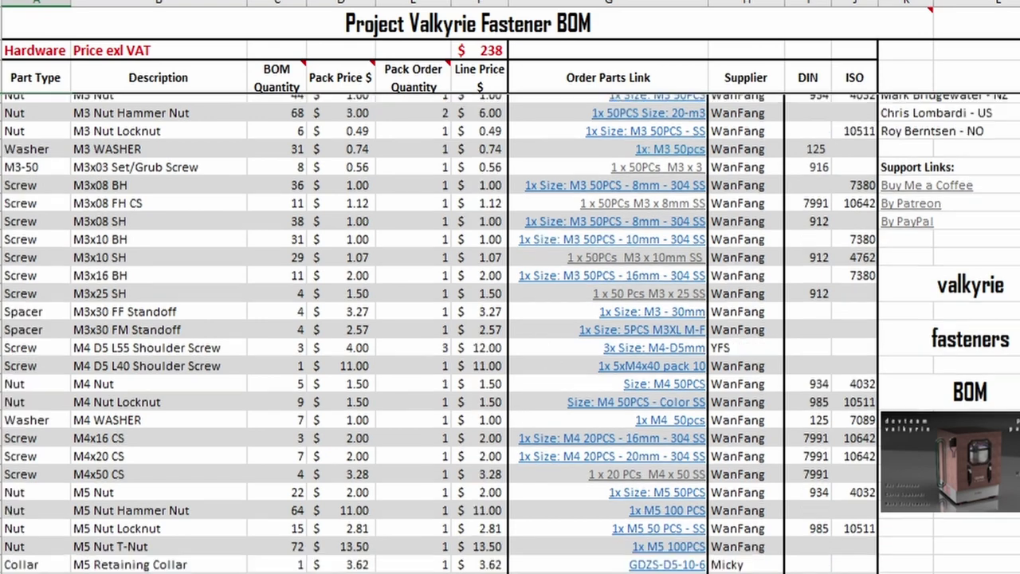
Step: Scroll the Fastener BOM around its top Bushing and M3 nut entries
{"action": "scroll", "coordinate": [634, 362], "scroll_direction": "down", "scroll_amount": 1}
{"action": "scroll", "coordinate": [634, 361], "scroll_direction": "up", "scroll_amount": 2}
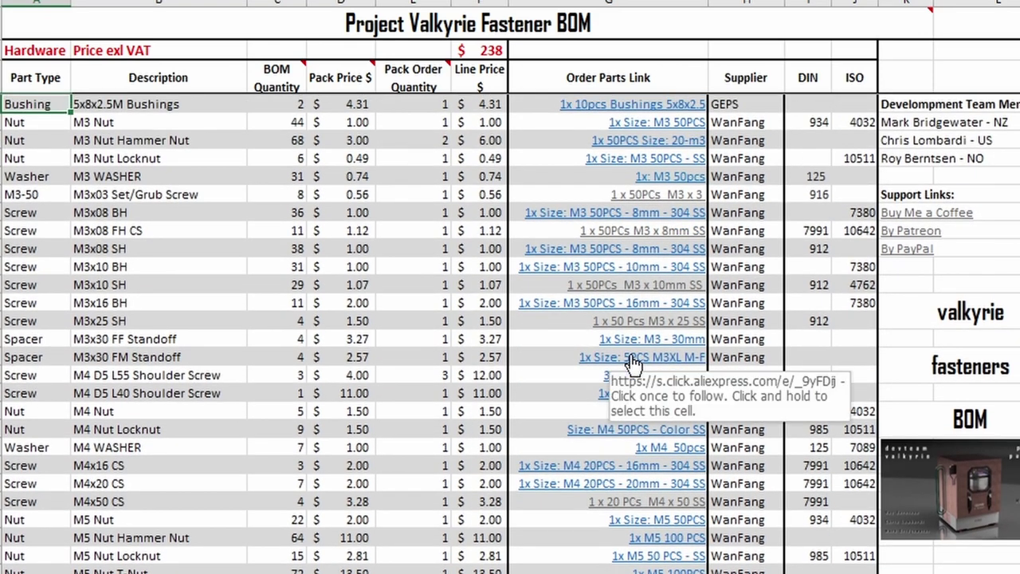